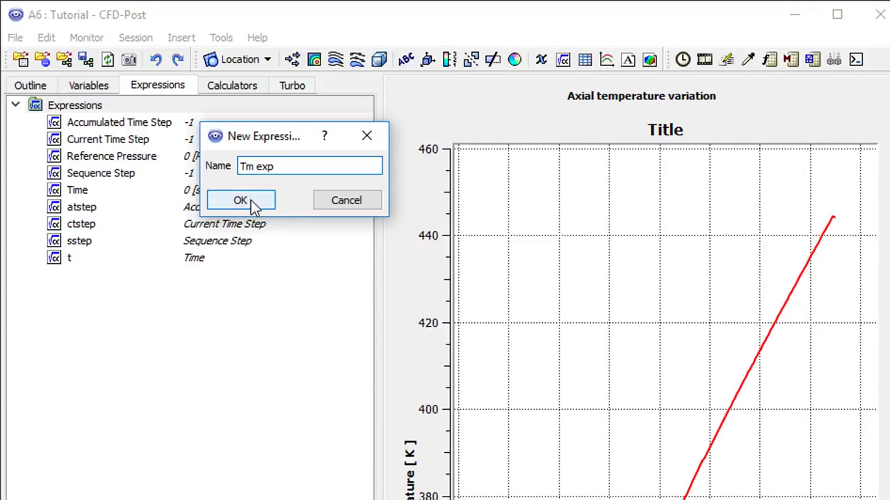
Confirm the new expression named Tm exp and insert a line location named "radial line"
click(251, 200)
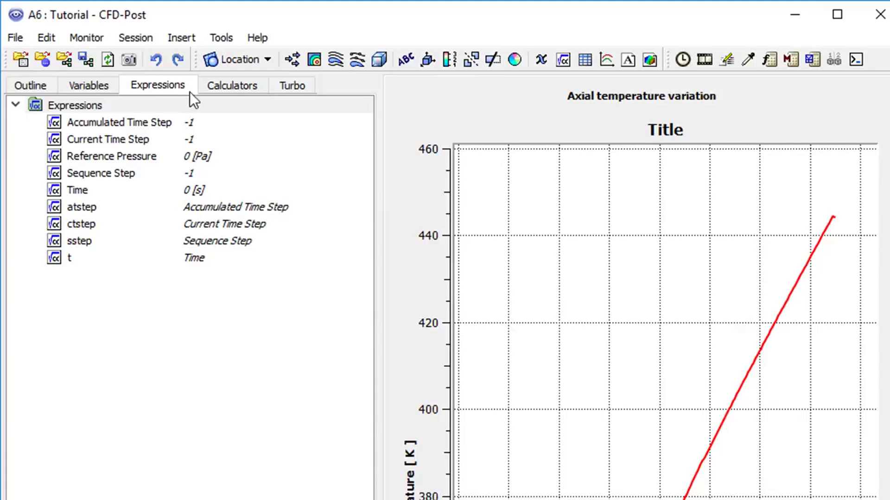
click(267, 60)
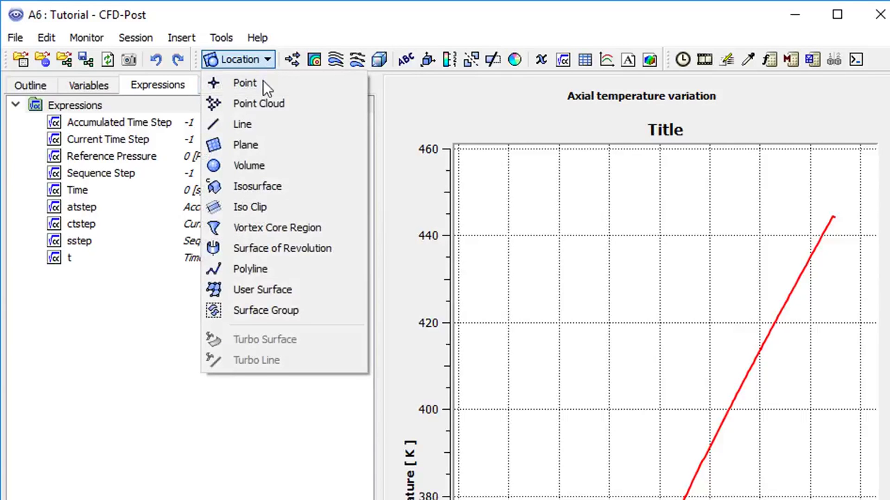
click(257, 121)
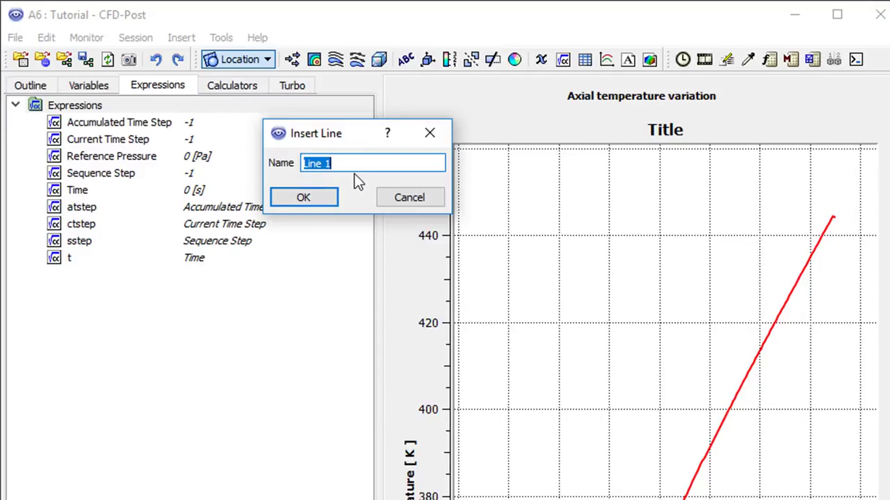
text(radial l)
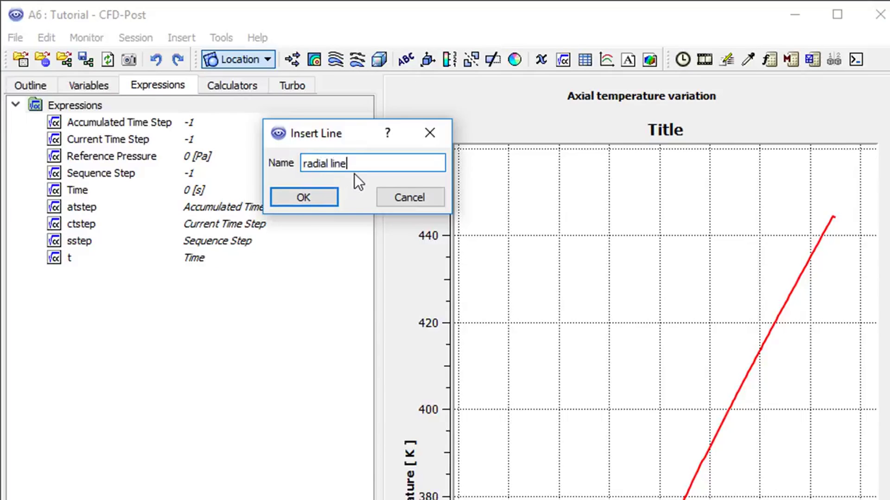
click(313, 196)
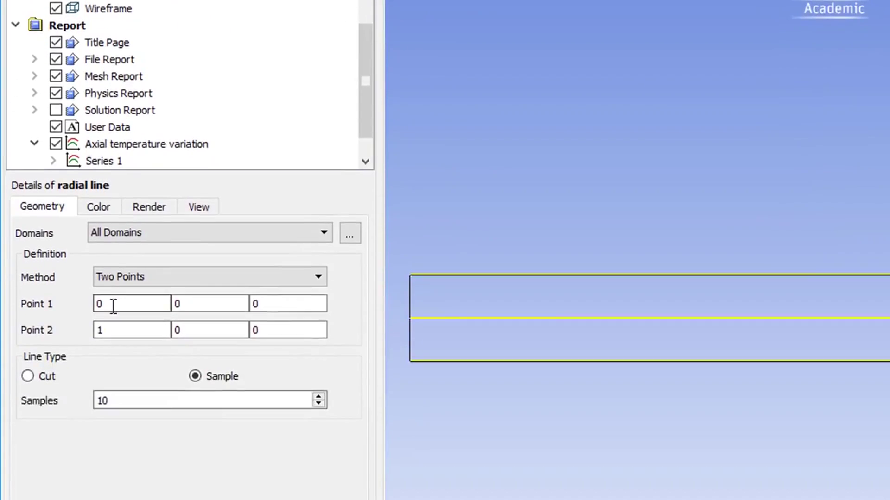
Define the radial line from point (14, 0, 0) to point (14, 0.06, 0) with 200 samples
double_click(113, 304)
text(14)
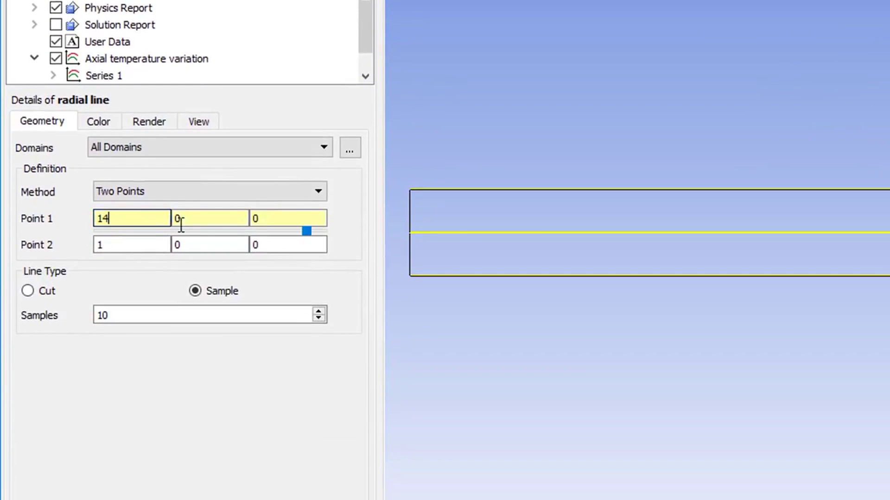
click(112, 244)
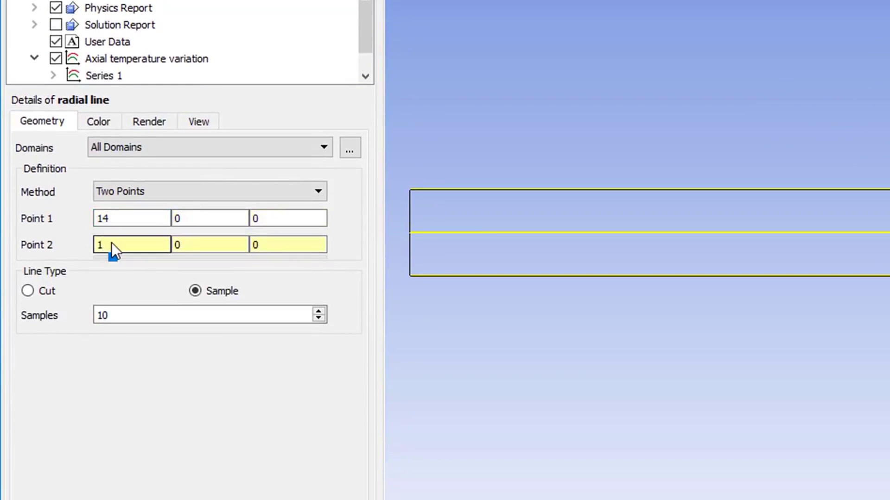
text(4)
click(210, 242)
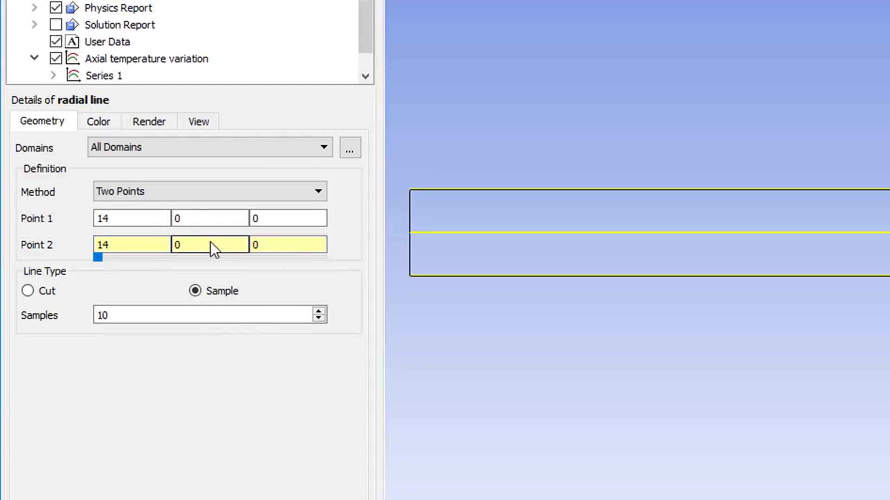
text(.06)
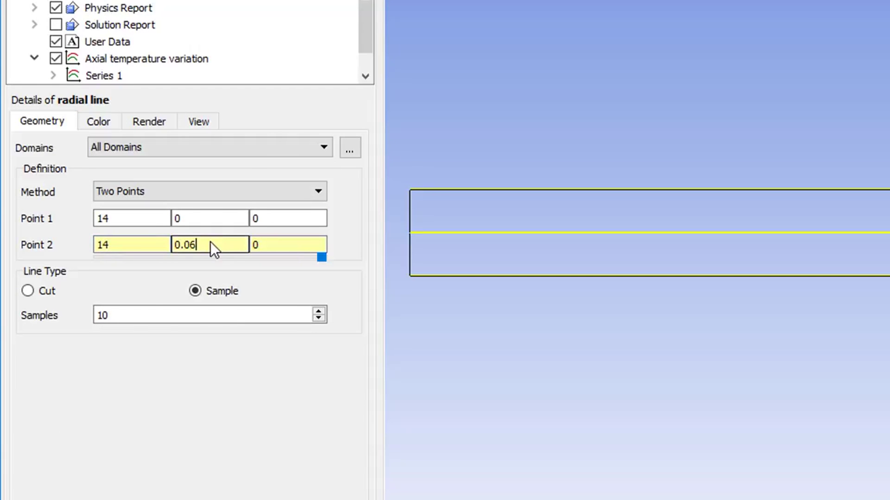
double_click(111, 316)
text(200)
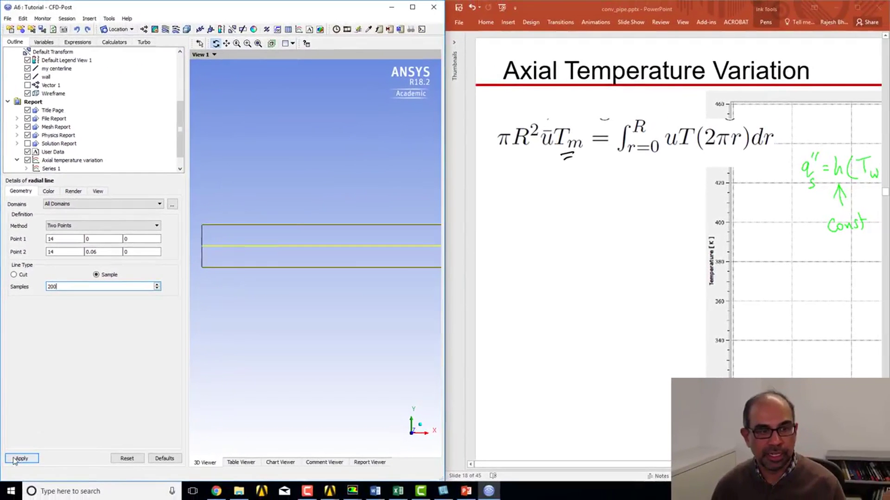
click(24, 495)
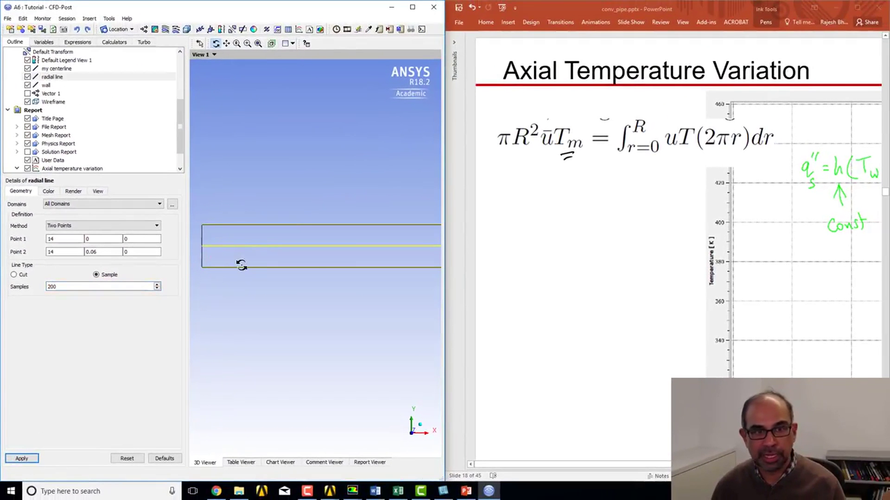
Inspect the radial line's placement across the pipe in the 3D view
scroll(288, 269, down, 5)
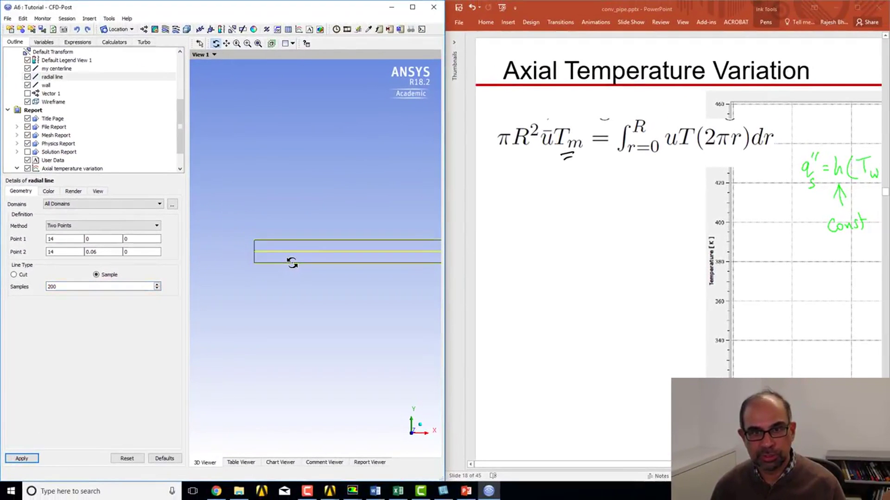
scroll(293, 262, down, 3)
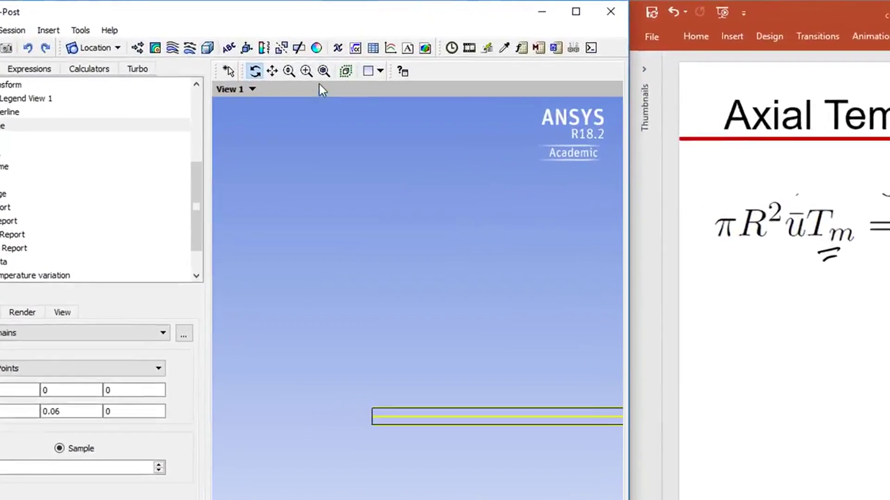
click(323, 71)
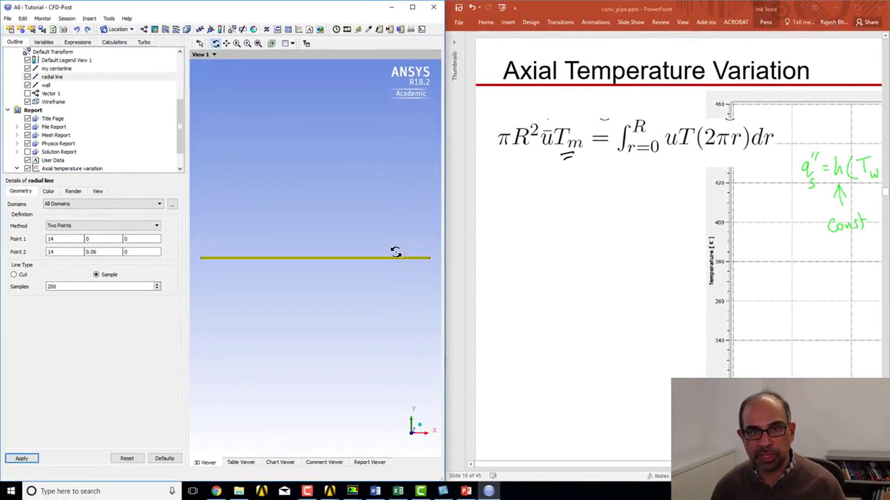
scroll(428, 271, up, 2)
scroll(351, 256, up, 3)
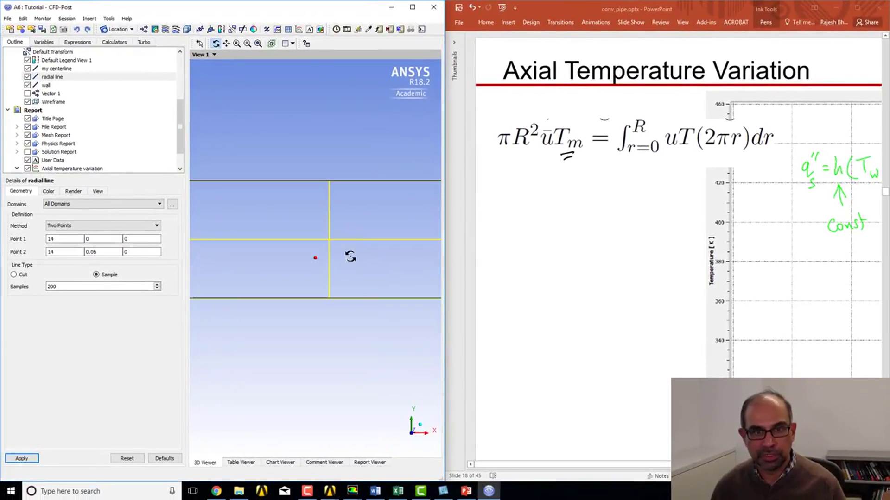
drag(328, 239, 329, 224)
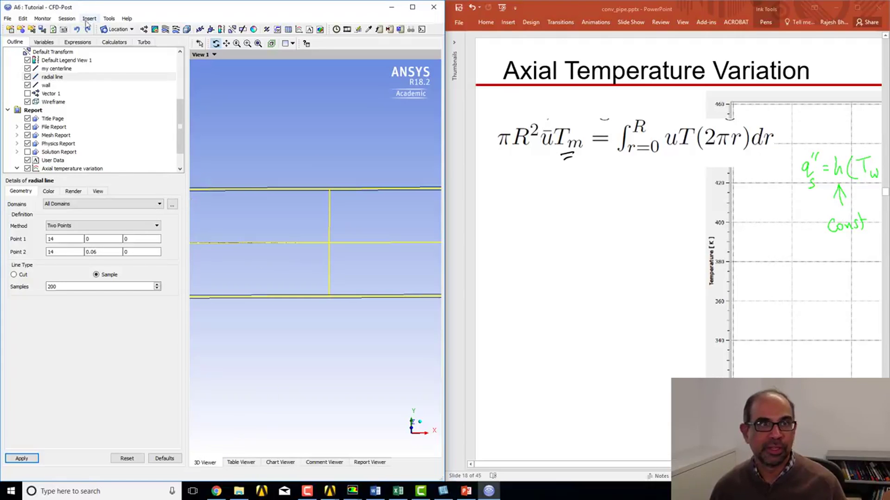
Begin the Tm exp definition with the lengthInt function and insert Velocity u as its integrand
click(78, 42)
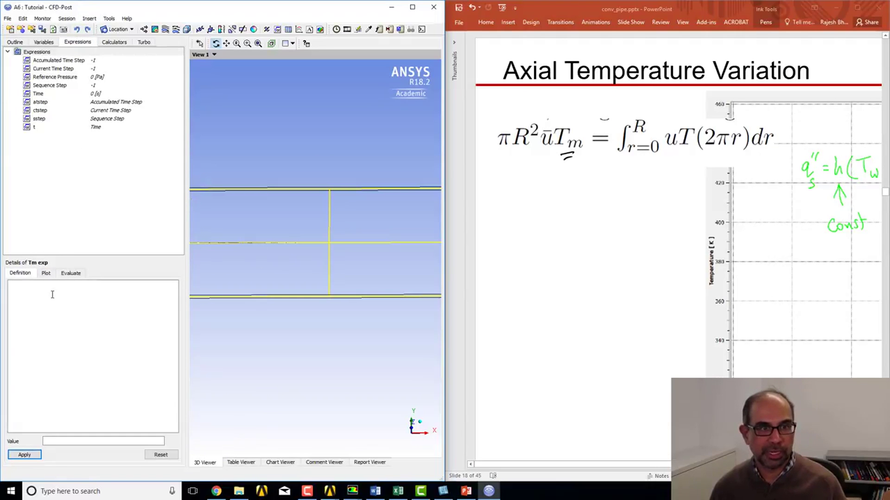
right_click(52, 297)
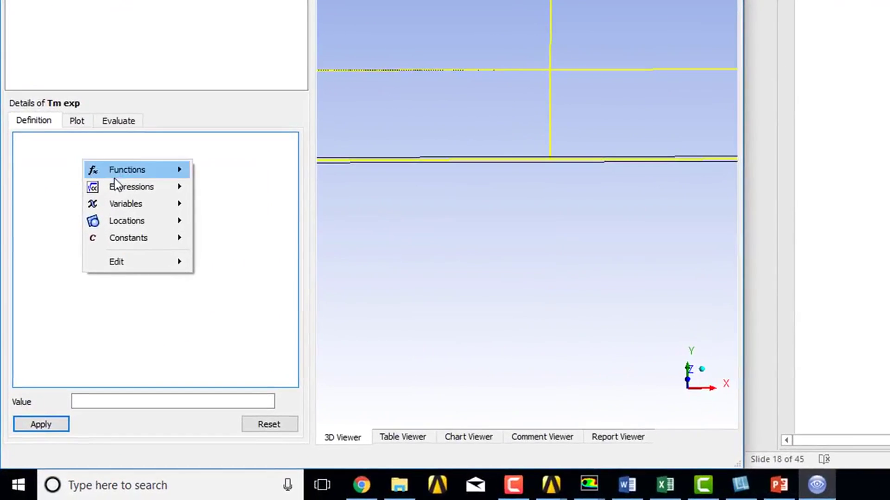
mouse_move(108, 246)
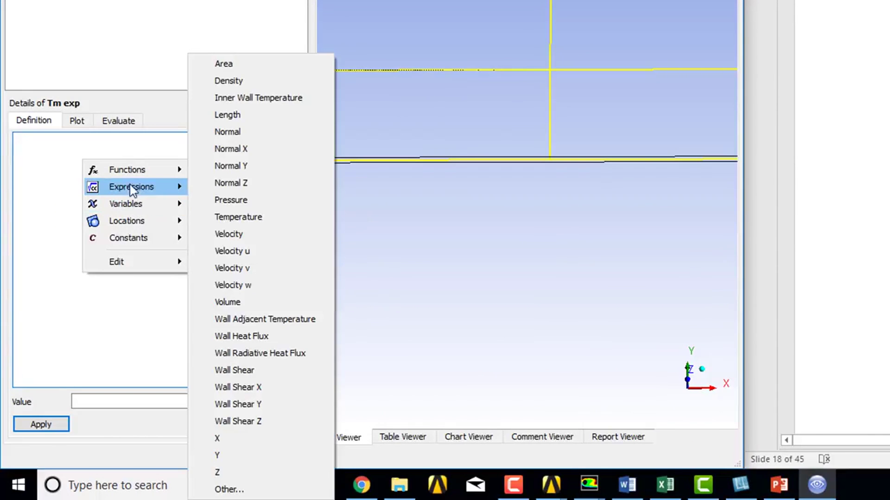
mouse_move(139, 176)
mouse_move(239, 175)
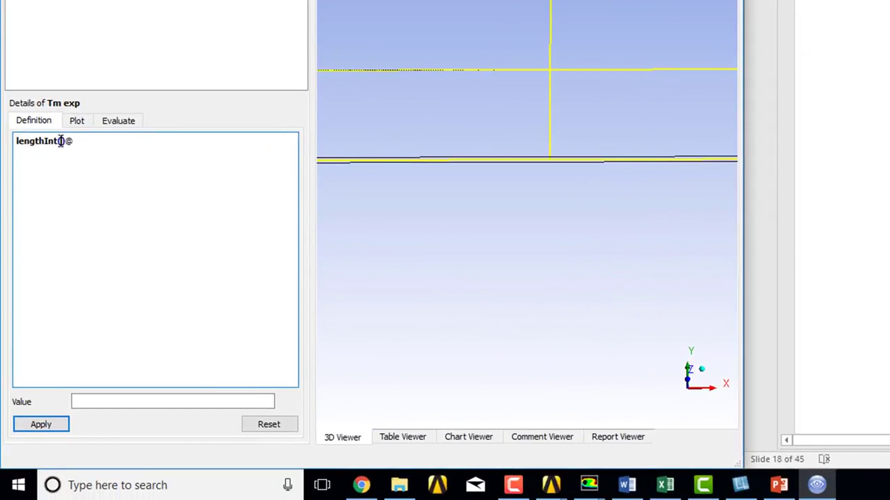
right_click(60, 141)
mouse_move(98, 184)
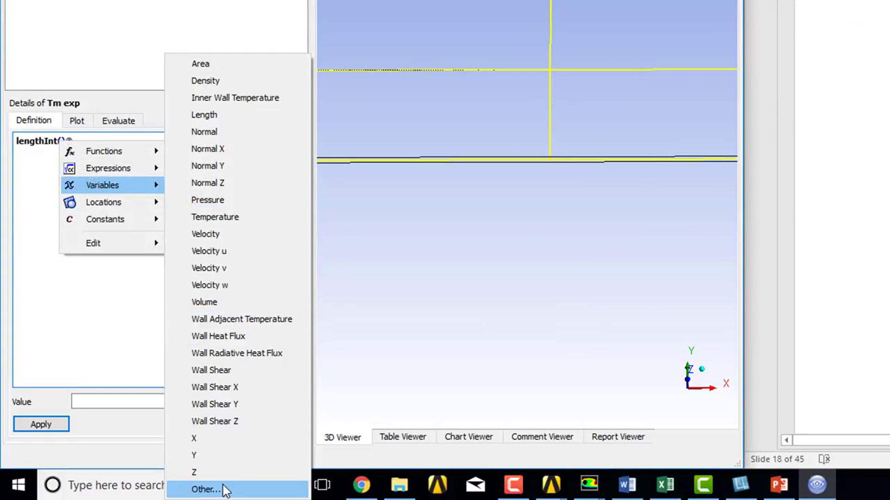
click(233, 253)
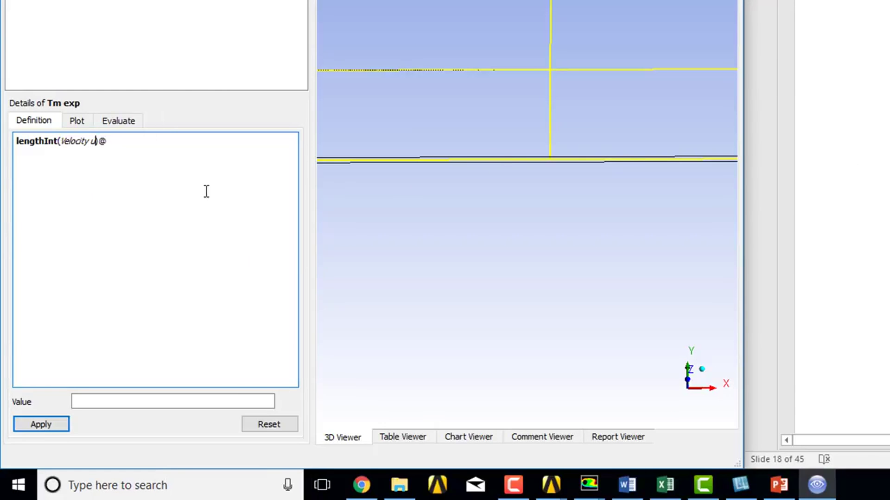
Extend the lengthInt integrand to Velocity u*Temperature*2*Y
text(^)
right_click(100, 141)
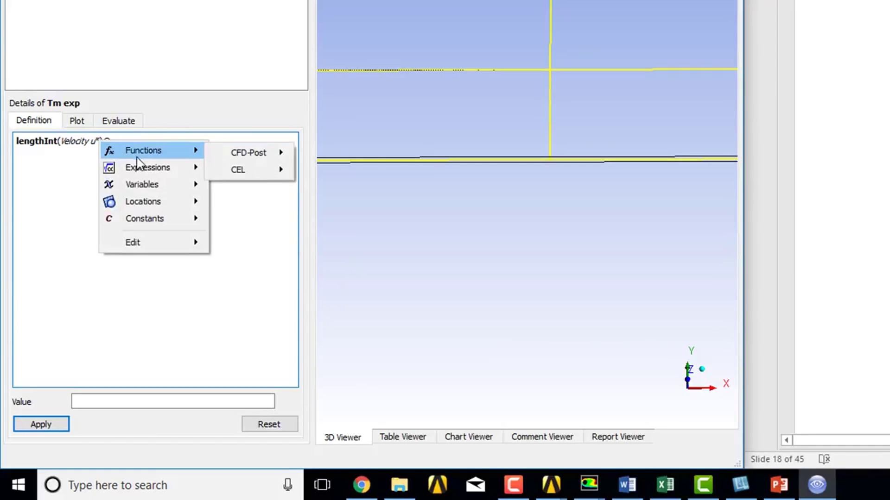
mouse_move(140, 181)
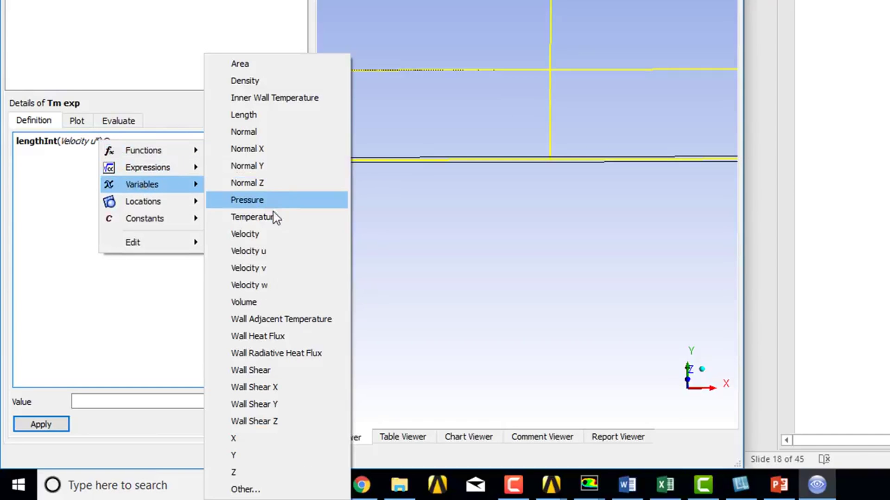
click(273, 218)
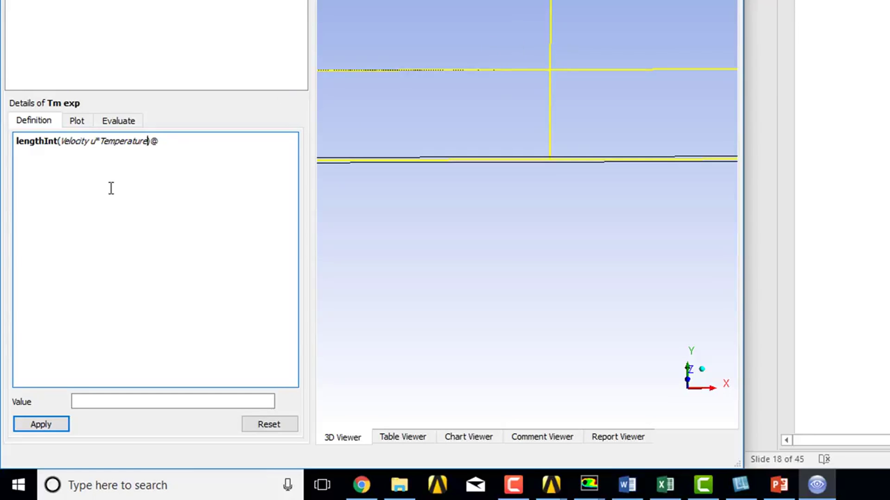
text(*2*)
right_click(161, 141)
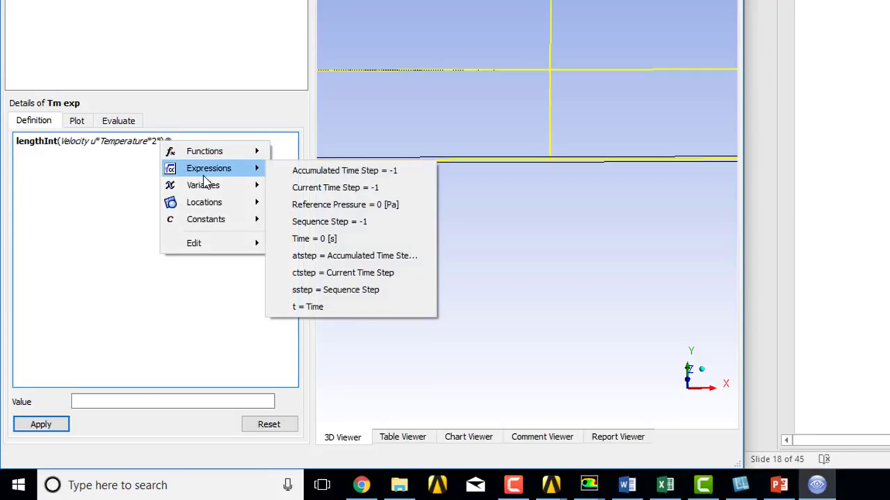
mouse_move(207, 185)
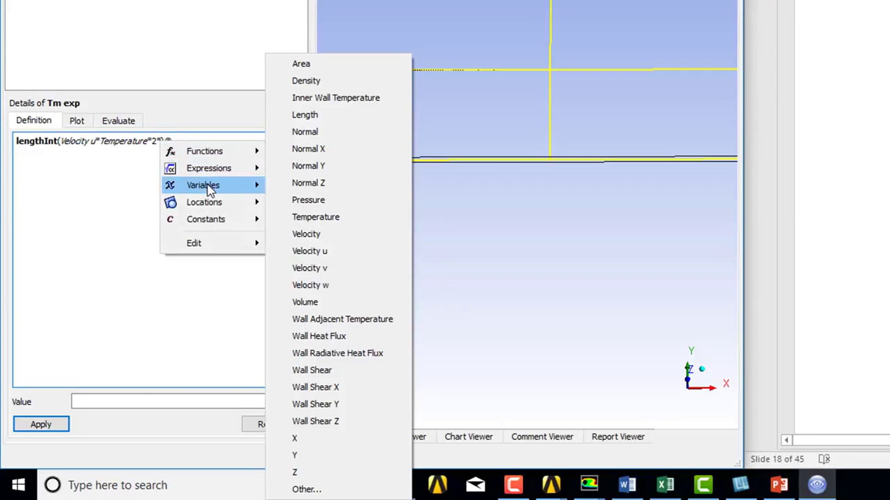
click(295, 456)
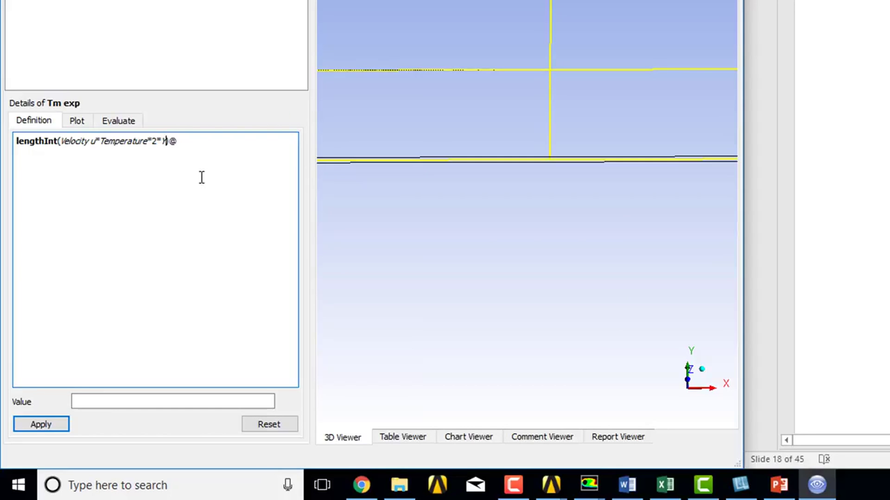
Set radial line as the location where the lengthInt integral is evaluated
right_click(189, 142)
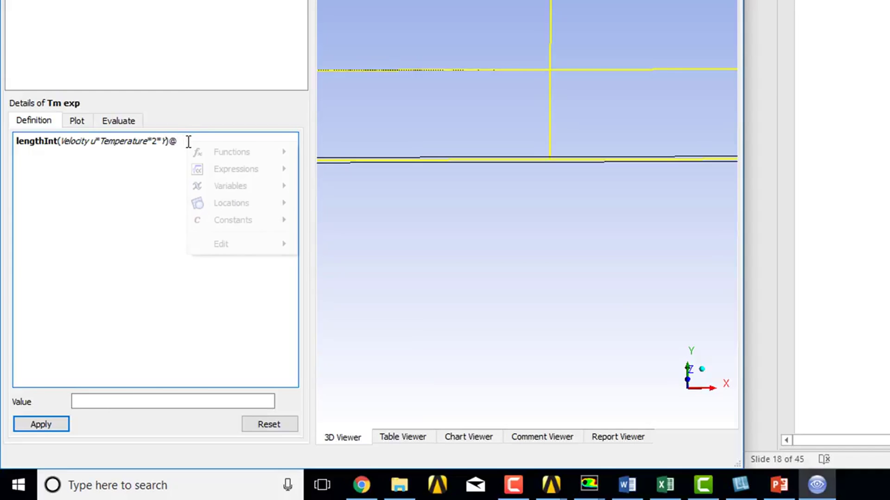
mouse_move(249, 202)
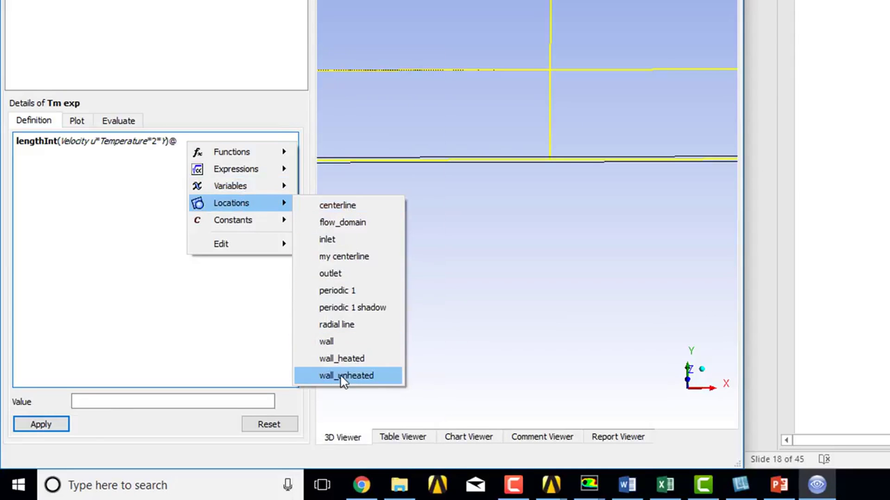
click(344, 324)
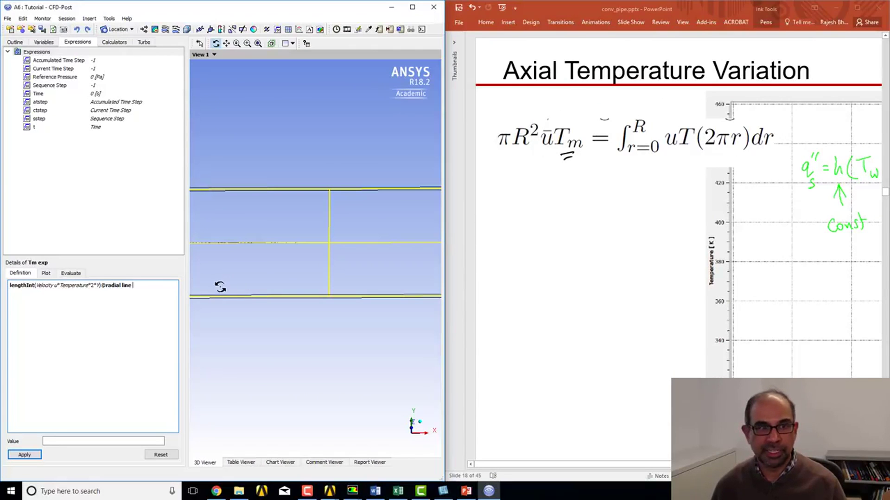
Divide the integral by a pasted copy of the whole lengthInt expression on radial line
text(;)
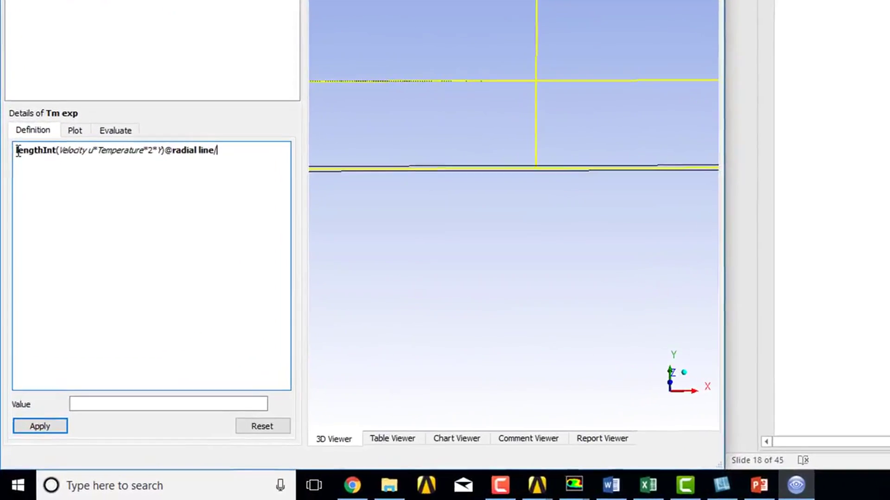
drag(9, 286, 133, 286)
drag(219, 145, 222, 144)
key(ctrl+c)
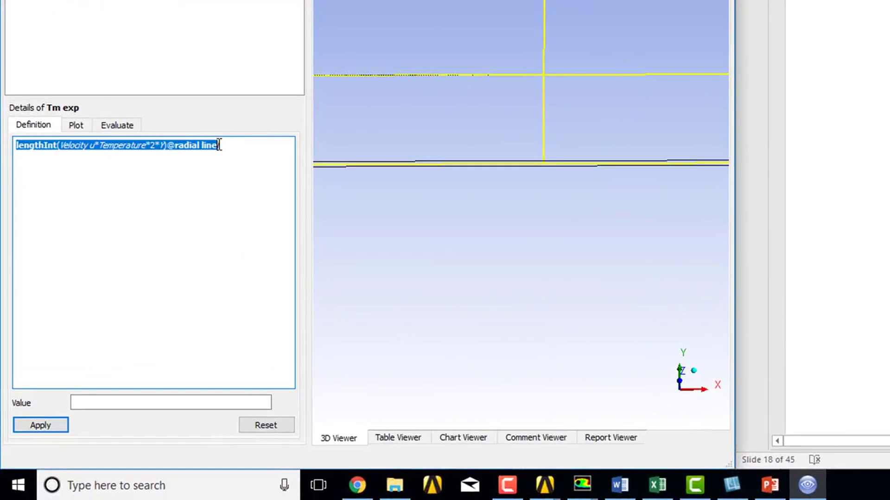
click(245, 150)
text(/)
key(ctrl+v)
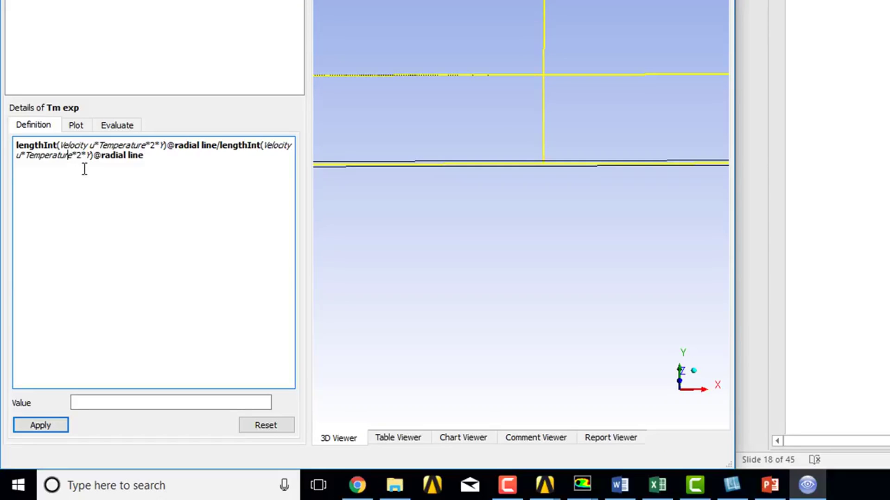
Remove the Temperature factor from the second lengthInt integrand, leaving Velocity u*2*Y, and apply the Tm exp definition
key(BackSpace)
key(BackSpace)
key(BackSpace)
key(BackSpace)
key(BackSpace)
key(BackSpace)
key(BackSpace)
key(BackSpace)
key(BackSpace)
key(BackSpace)
key(BackSpace)
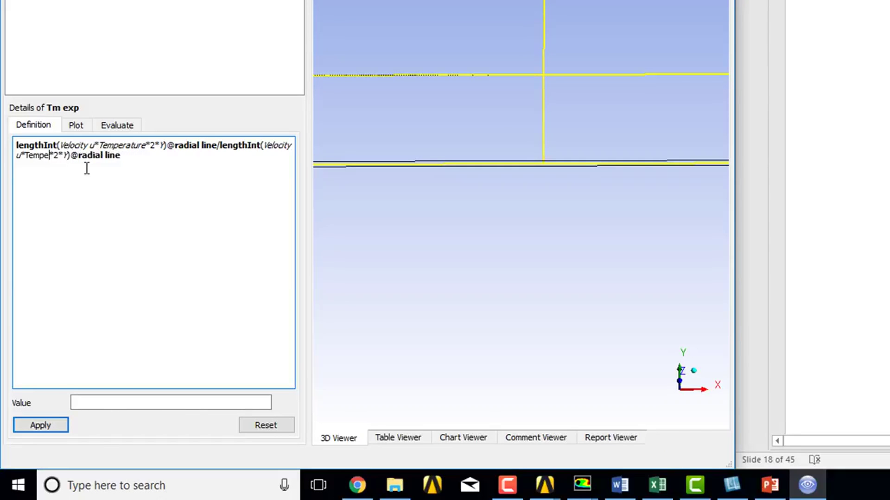
key(BackSpace)
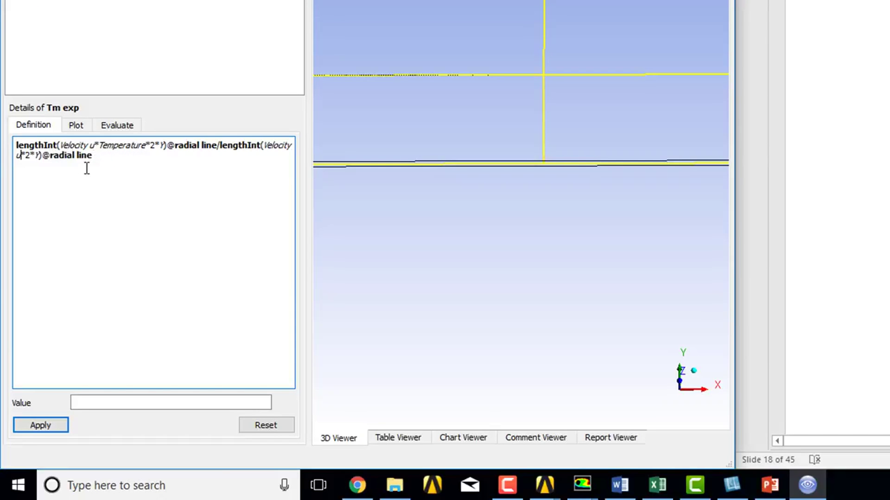
click(39, 425)
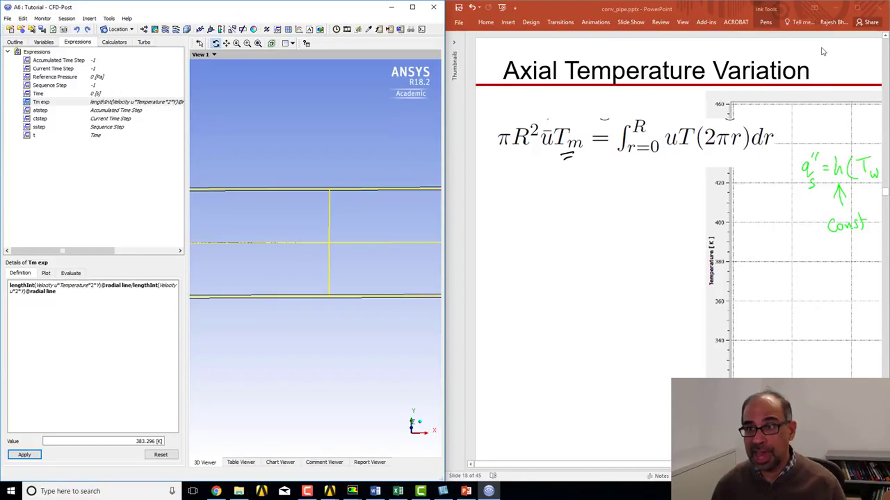
Examine the Tm curve on the Axial Temperature Variation slide in PowerPoint with the window maximized, and switch back to CFD-Post
click(636, 473)
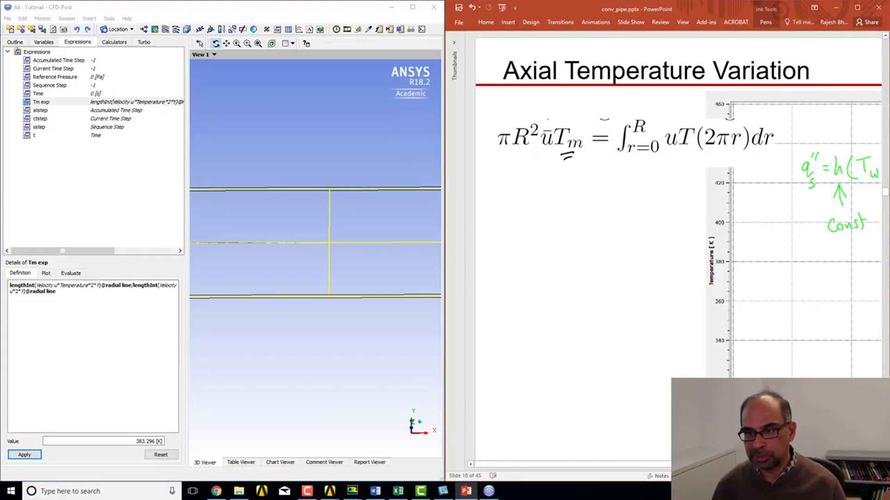
drag(486, 464, 603, 463)
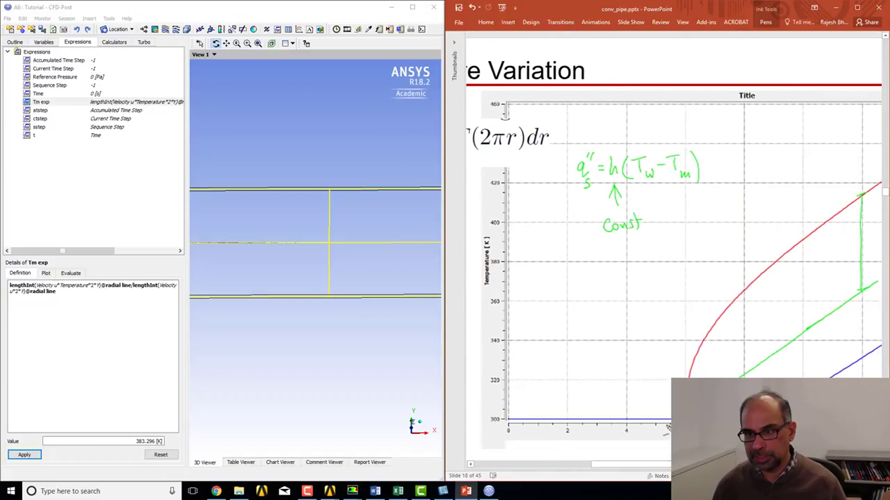
drag(683, 463, 705, 464)
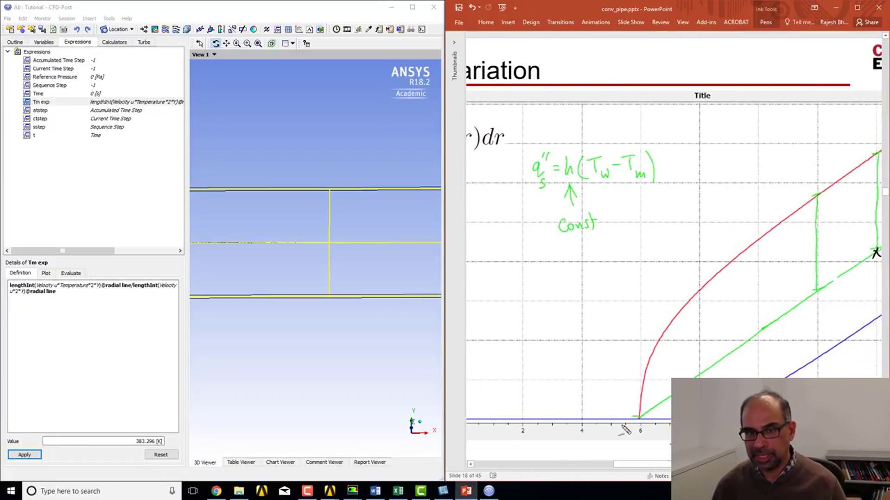
click(856, 8)
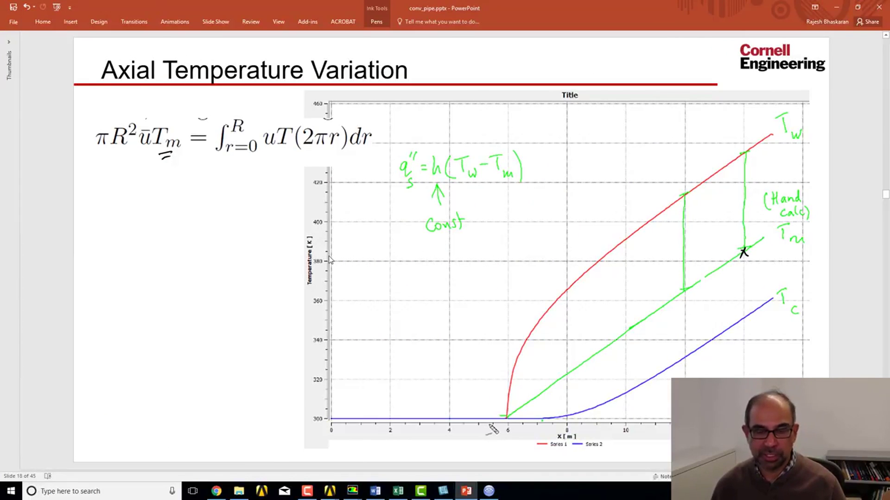
key(alt+Tab)
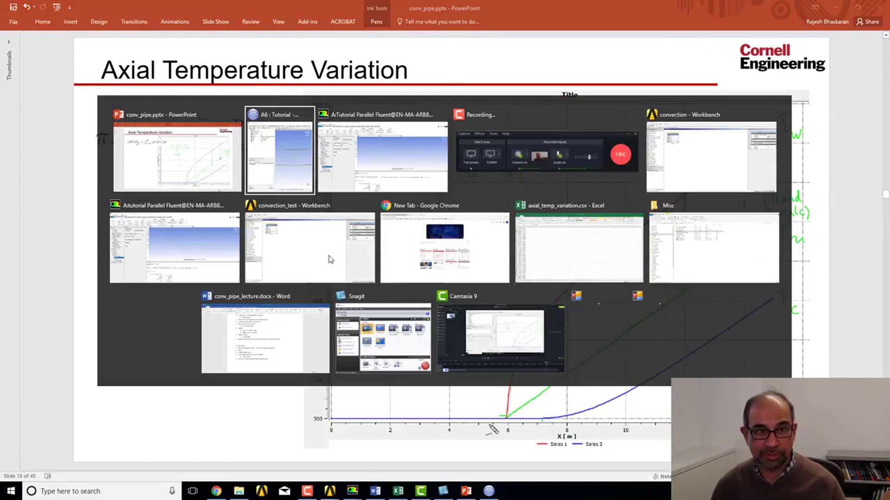